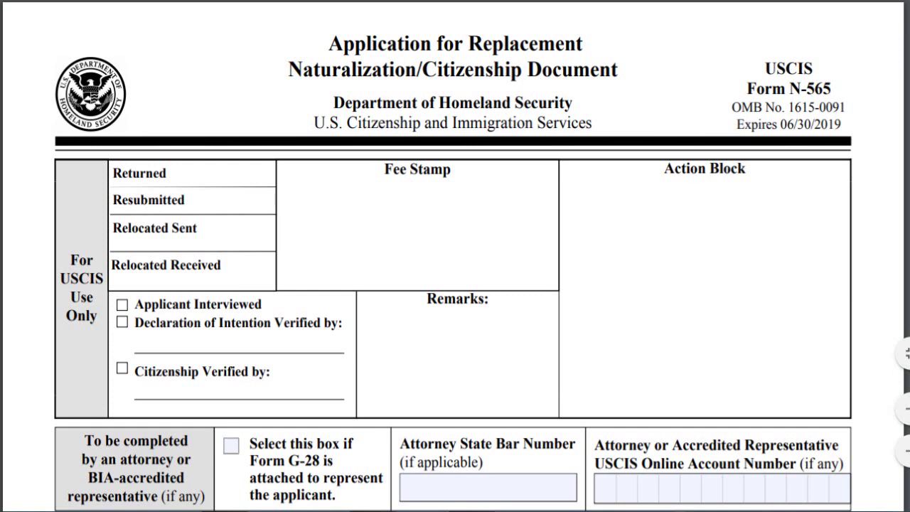
Scroll down Form N-565 to the START HERE line and the Part 1 header
{"action": "scroll", "coordinate": [455, 256], "scroll_direction": "down", "scroll_amount": 1}
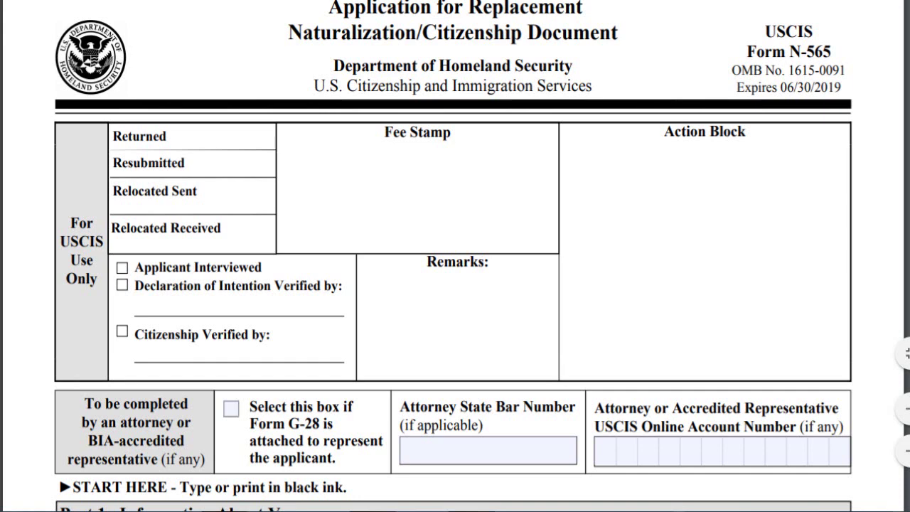
{"action": "scroll", "coordinate": [454, 256], "scroll_direction": "down", "scroll_amount": 1}
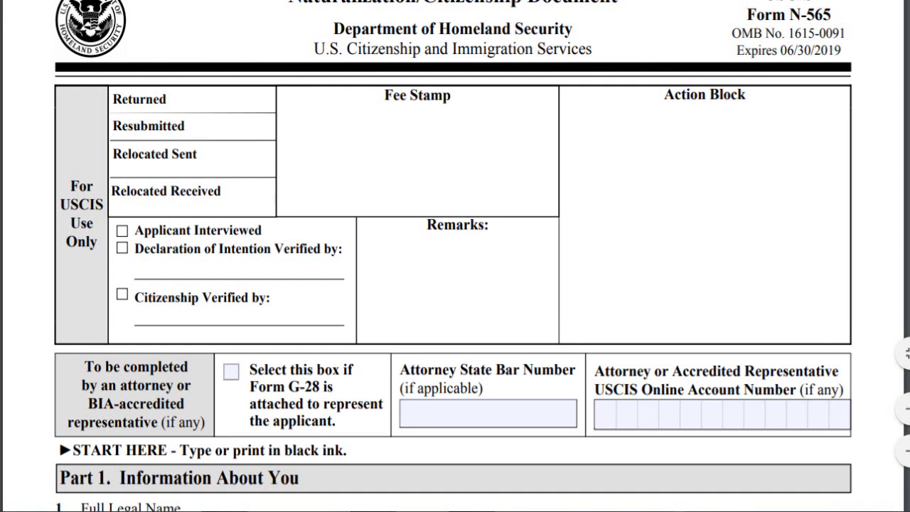
Scroll until Part 1 items 1–6, Full Legal Name through Mailing Address, fill the window
{"action": "scroll", "coordinate": [454, 285], "scroll_direction": "down", "scroll_amount": 1}
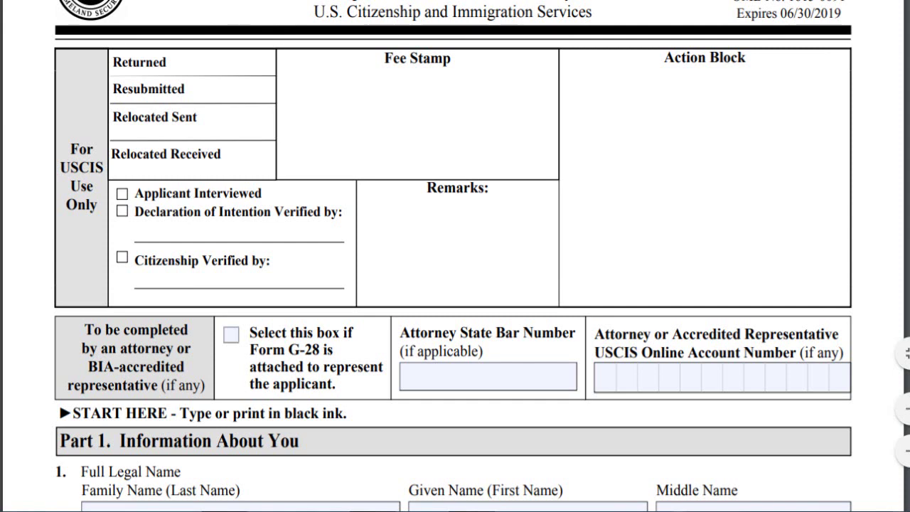
{"action": "scroll", "coordinate": [453, 251], "scroll_direction": "down", "scroll_amount": 1}
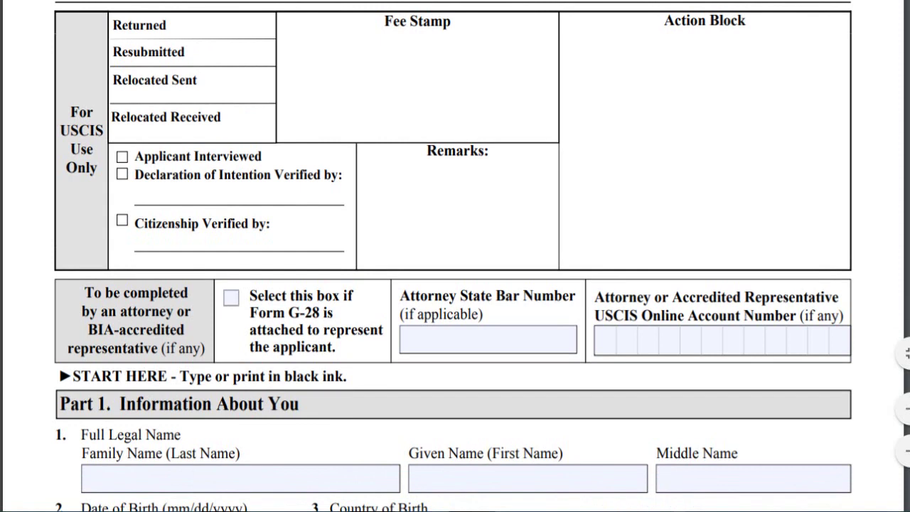
{"action": "scroll", "coordinate": [454, 256], "scroll_direction": "up", "scroll_amount": 1}
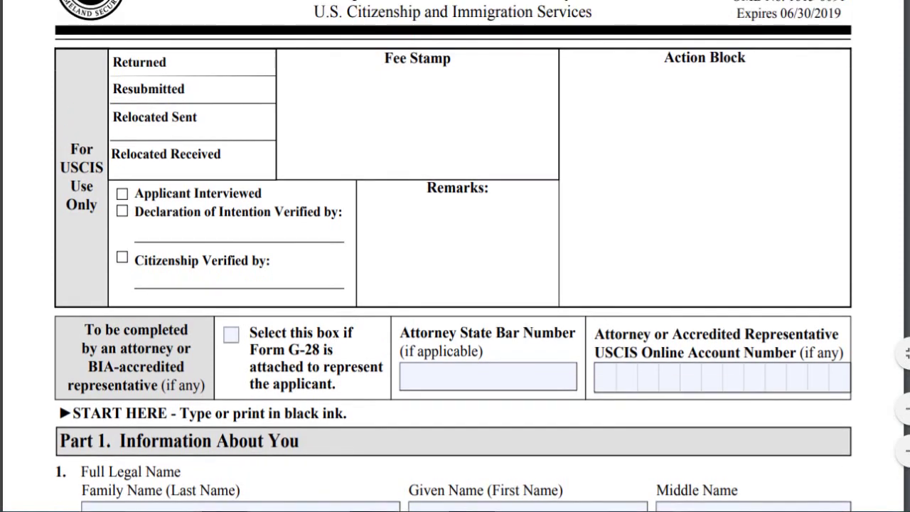
{"action": "scroll", "coordinate": [720, 443], "scroll_direction": "up", "scroll_amount": 3}
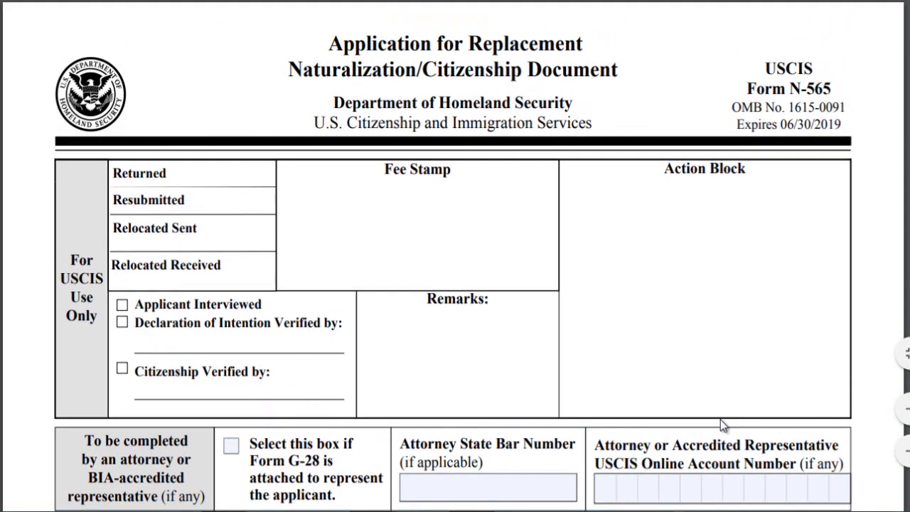
{"action": "scroll", "coordinate": [721, 420], "scroll_direction": "down", "scroll_amount": 5}
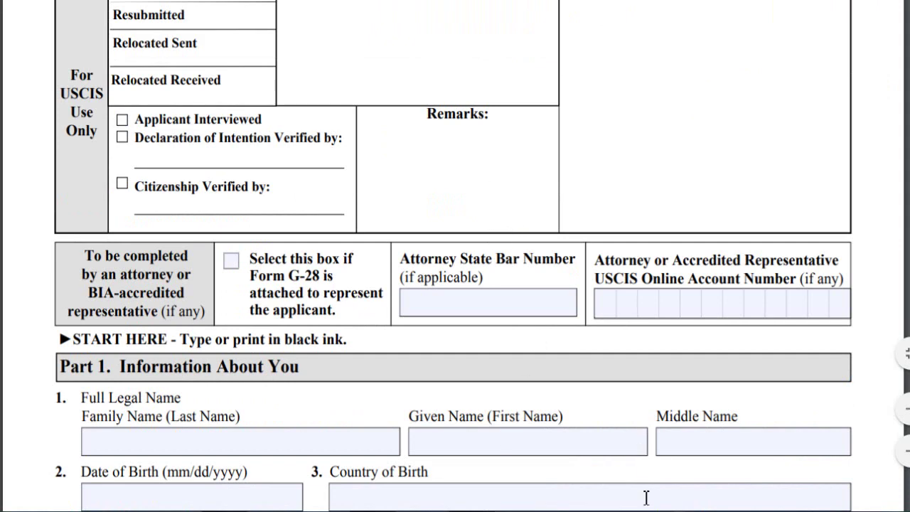
{"action": "scroll", "coordinate": [666, 327], "scroll_direction": "down", "scroll_amount": 3}
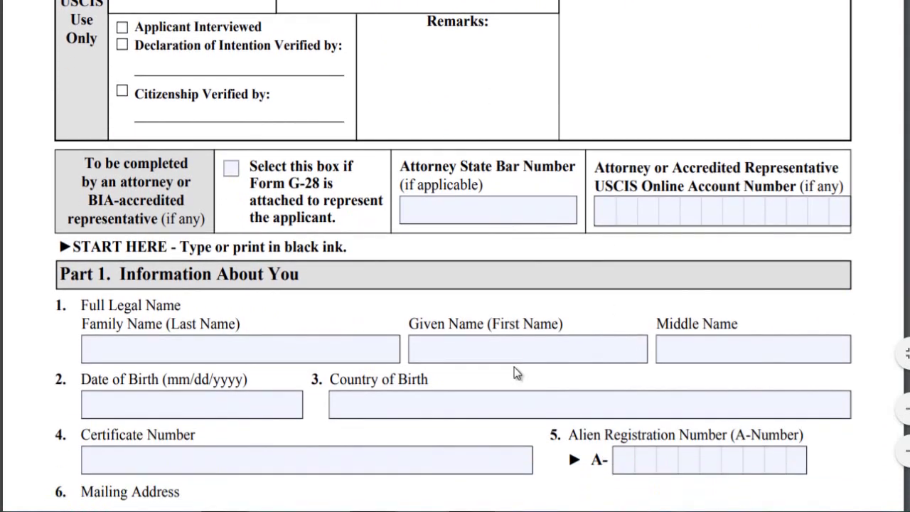
{"action": "scroll", "coordinate": [514, 367], "scroll_direction": "down", "scroll_amount": 2}
{"action": "scroll", "coordinate": [469, 176], "scroll_direction": "down", "scroll_amount": 5}
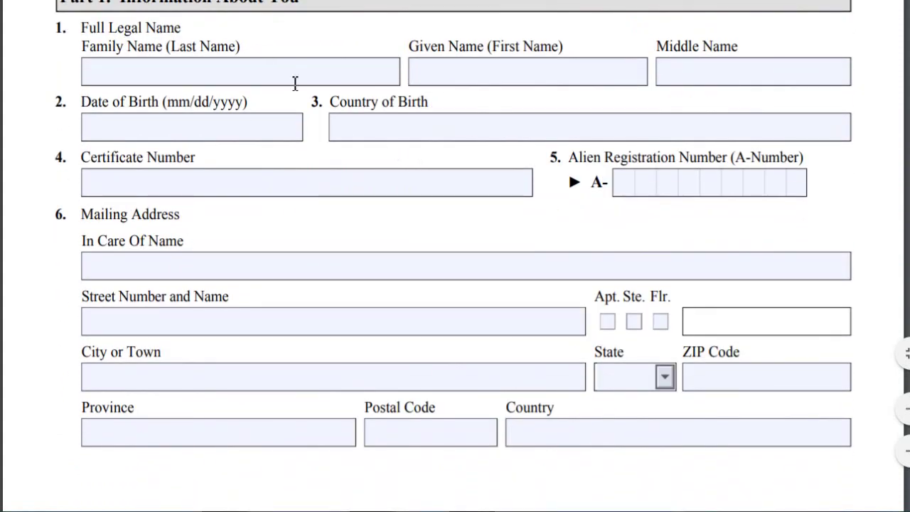
Enter the applicant's family name and given name in Part 1
{"action": "left_click", "coordinate": [187, 68]}
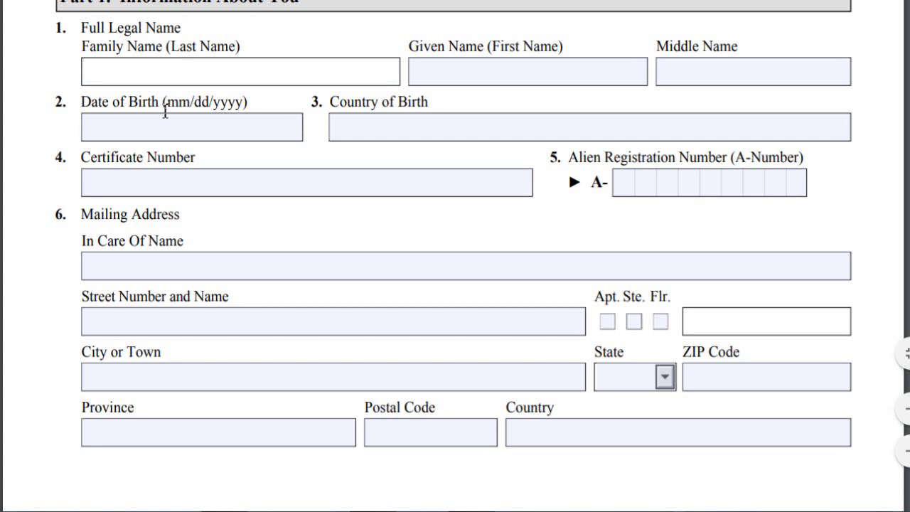
{"action": "key", "text": "Tab"}
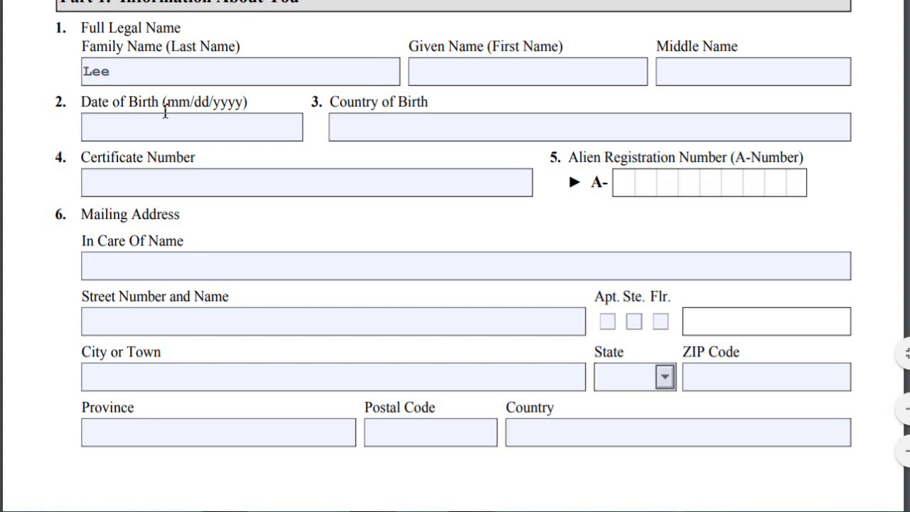
{"action": "left_click", "coordinate": [427, 79]}
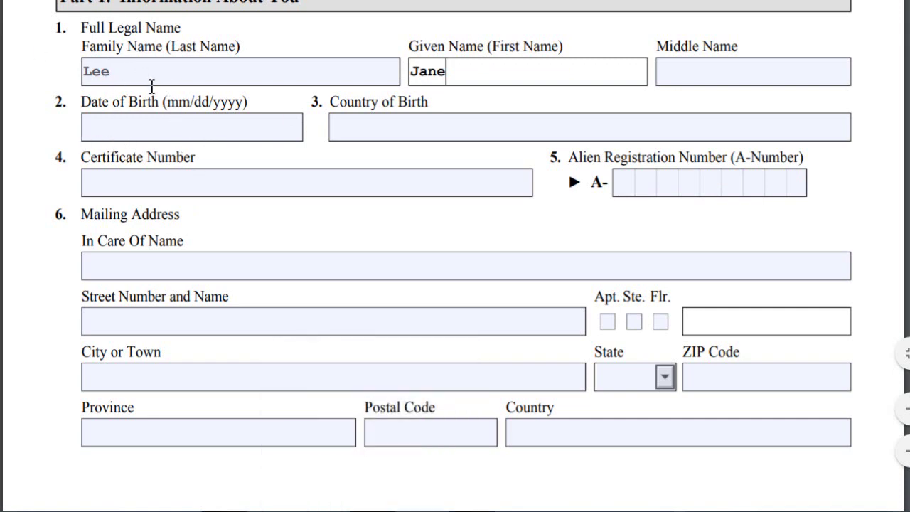
{"action": "left_click", "coordinate": [258, 118]}
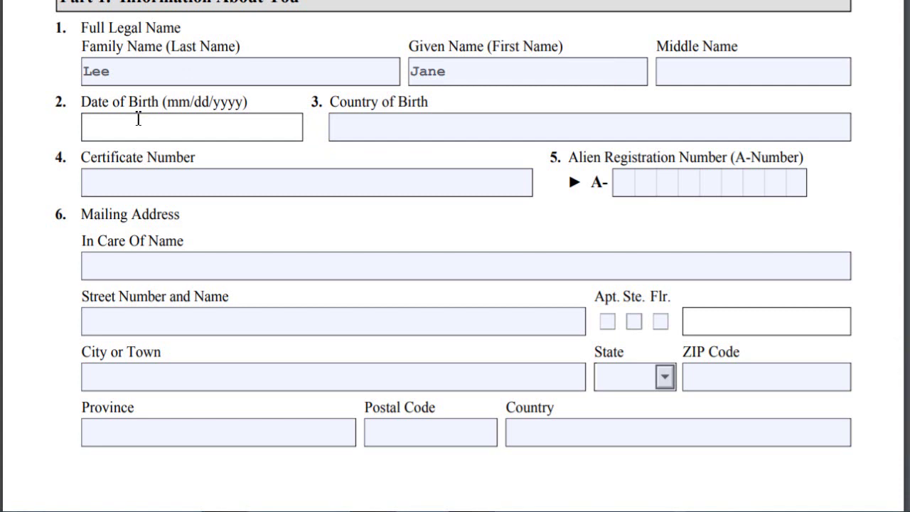
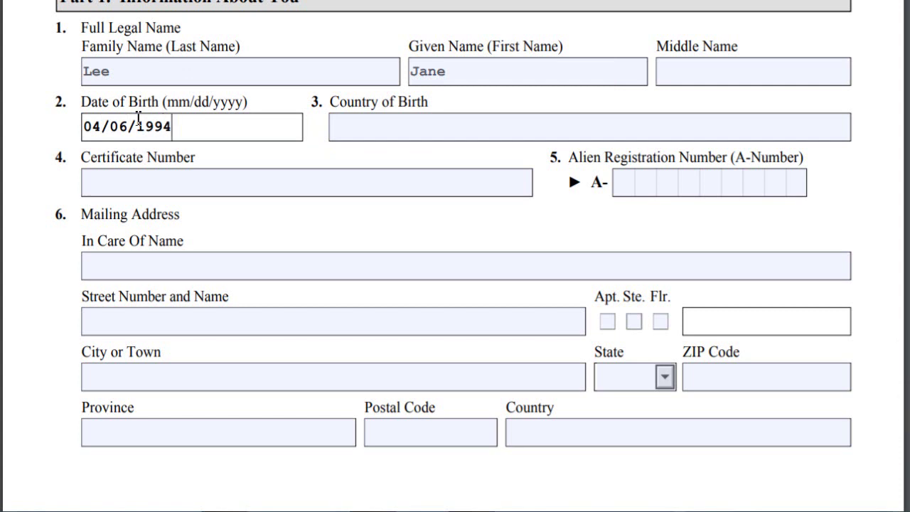
{"action": "left_click", "coordinate": [727, 119]}
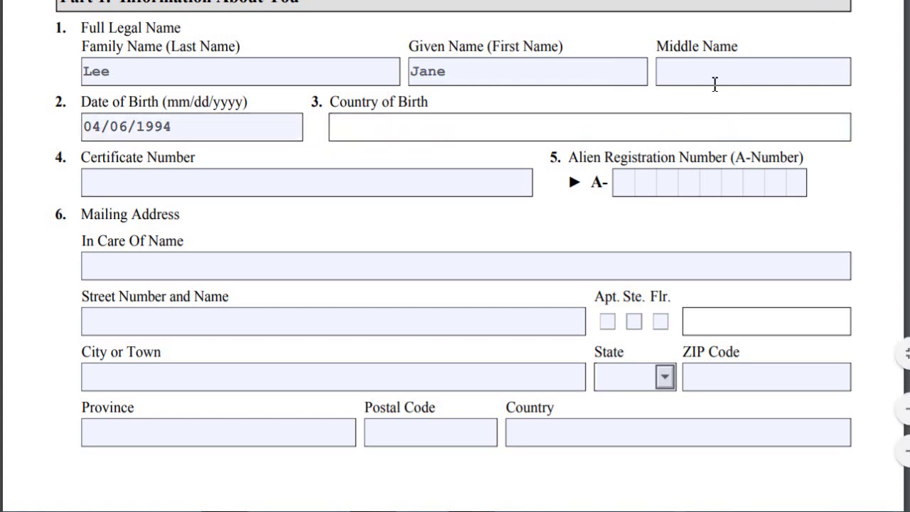
{"action": "type", "text": "Dominic"}
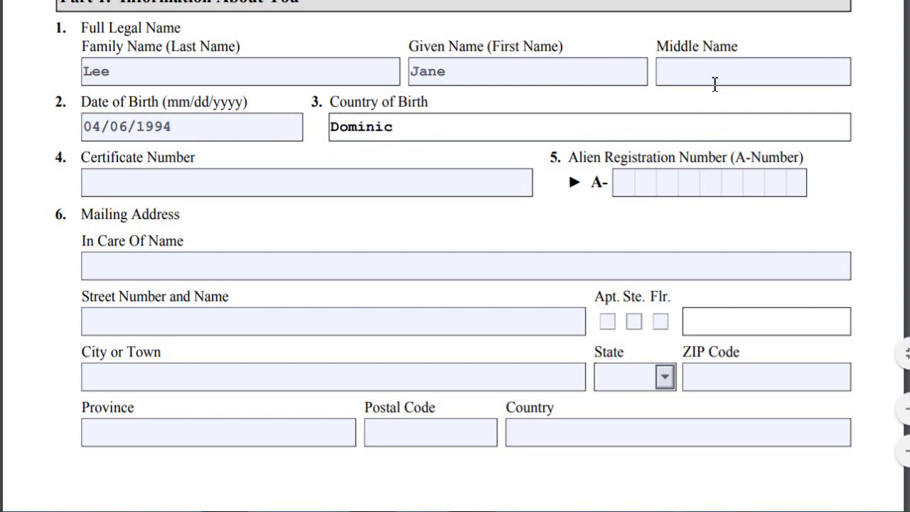
{"action": "type", "text": "an Republic"}
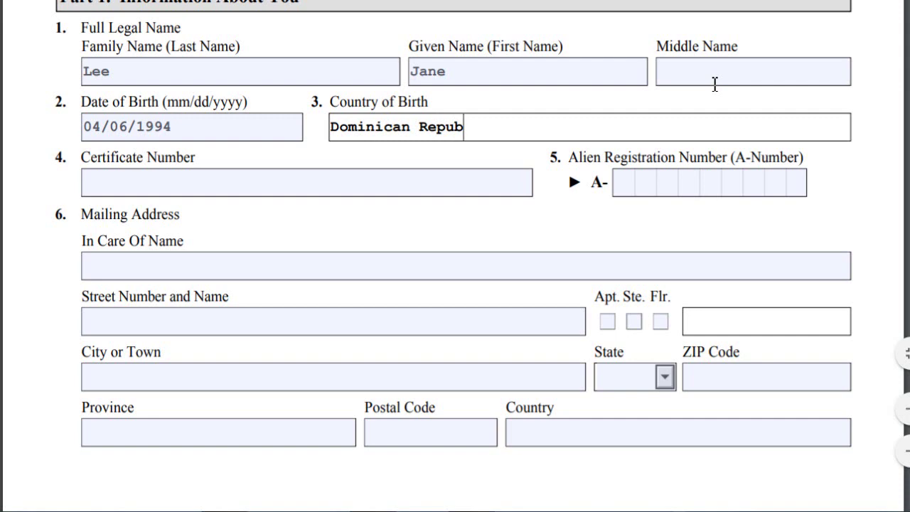
{"action": "key", "text": "BackSpace"}
{"action": "key", "text": "BackSpace"}
{"action": "type", "text": "lic"}
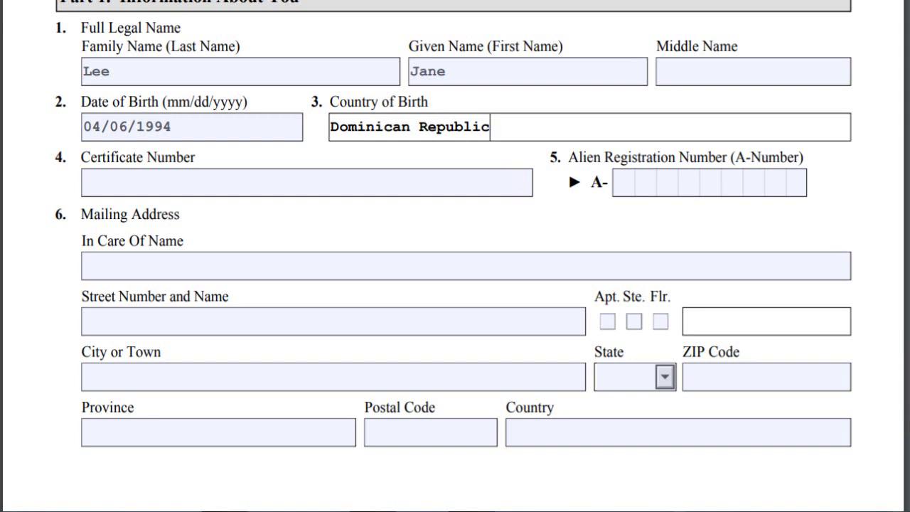
Enter the Certificate Number, the A-Number and the mailing street number and name
{"action": "left_click", "coordinate": [355, 186]}
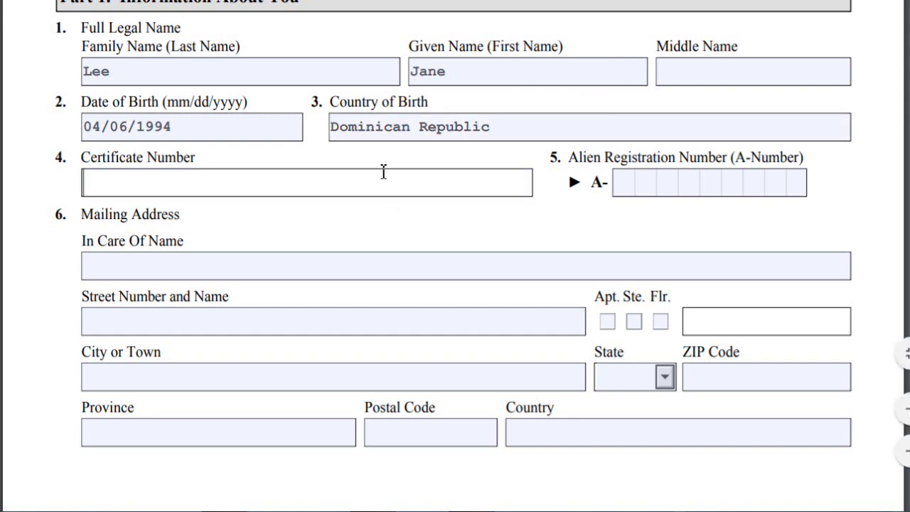
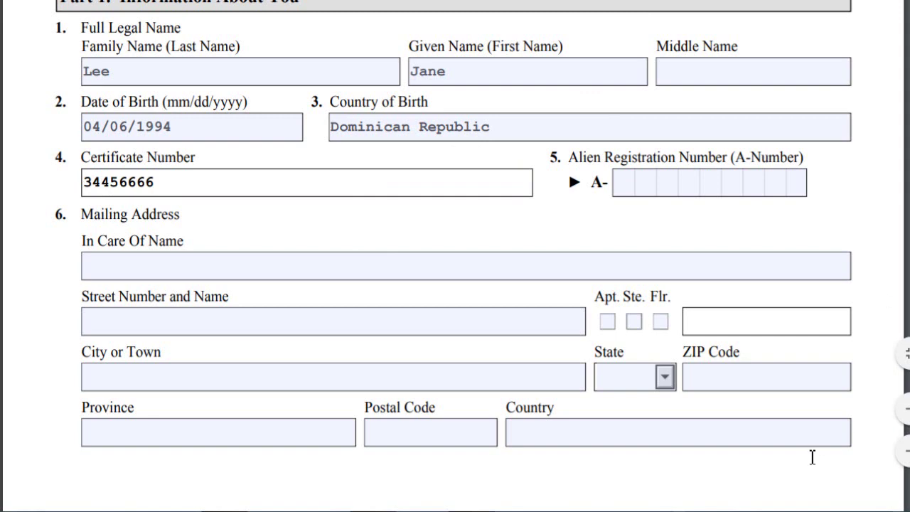
{"action": "left_click", "coordinate": [663, 180]}
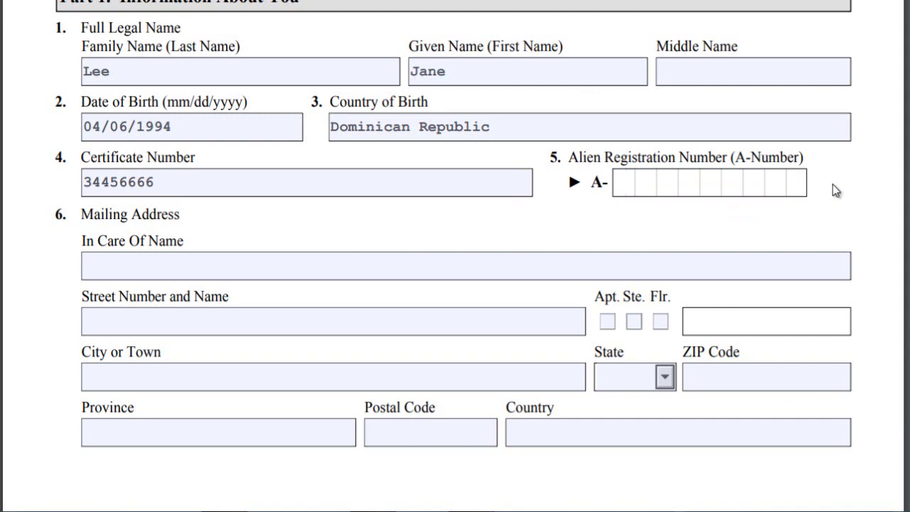
{"action": "type", "text": "123456890"}
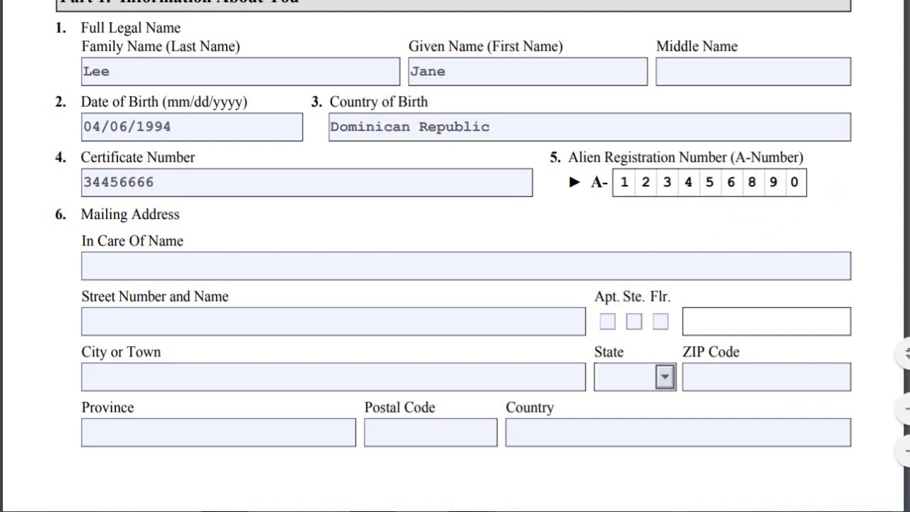
{"action": "left_click", "coordinate": [203, 311]}
{"action": "type", "text": "123 MAIN STREET"}
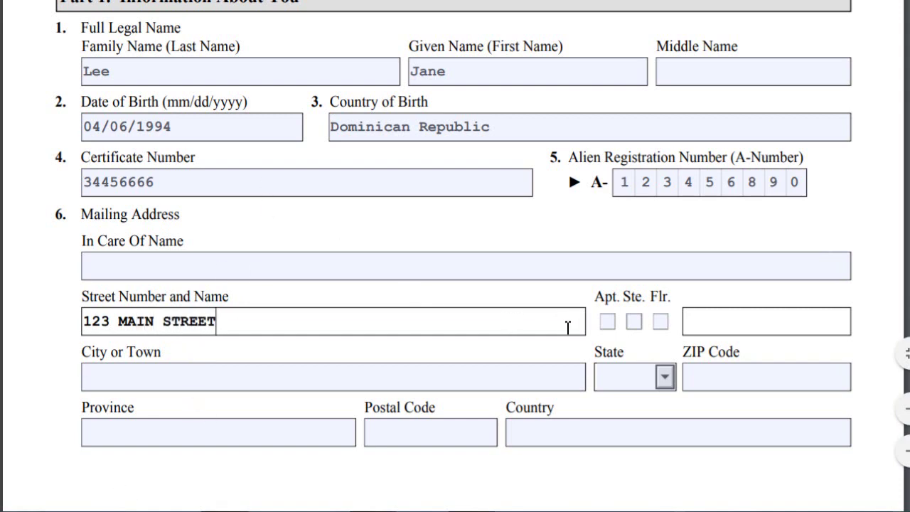
Check the Apt. box and enter the mailing address city
{"action": "left_click", "coordinate": [610, 322]}
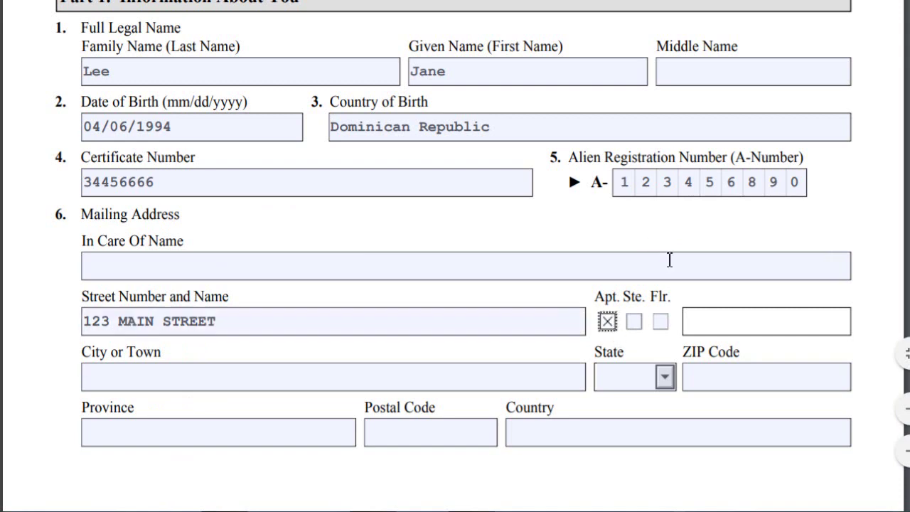
{"action": "left_click", "coordinate": [708, 315]}
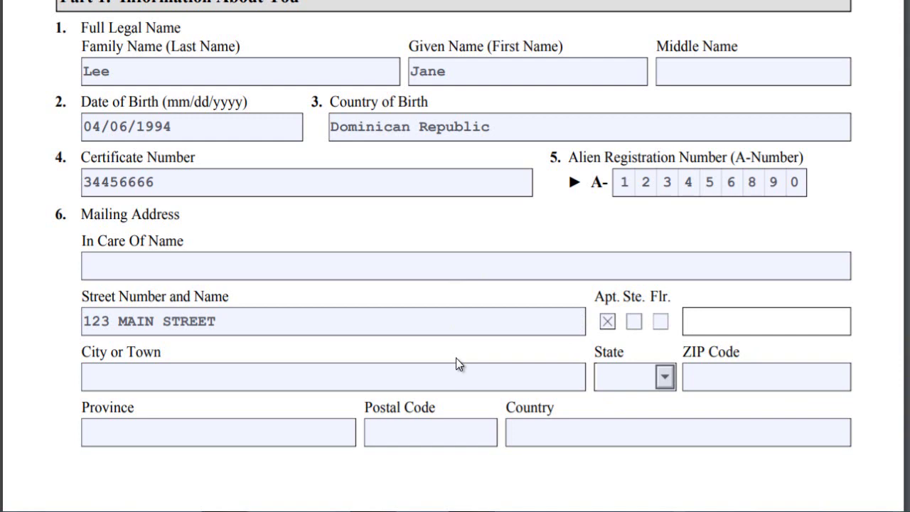
{"action": "left_click", "coordinate": [397, 385]}
{"action": "type", "text": "N"}
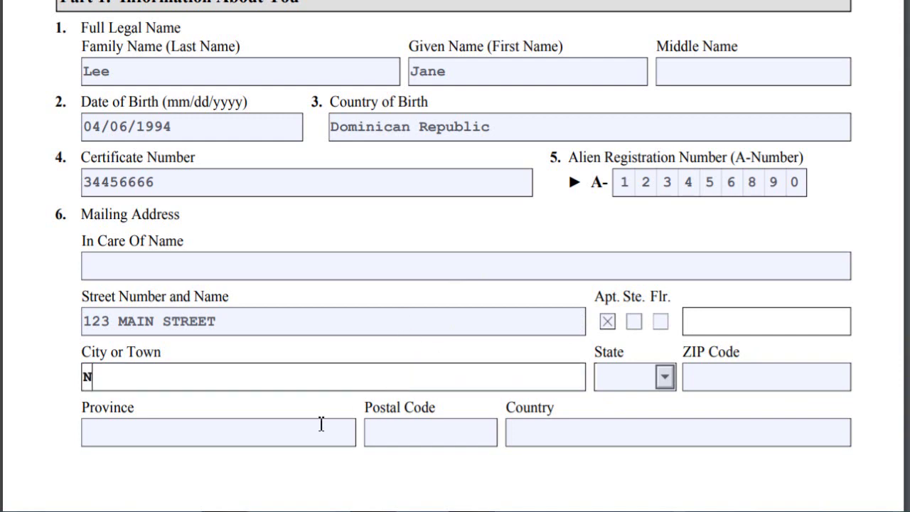
{"action": "type", "text": "EW YORK"}
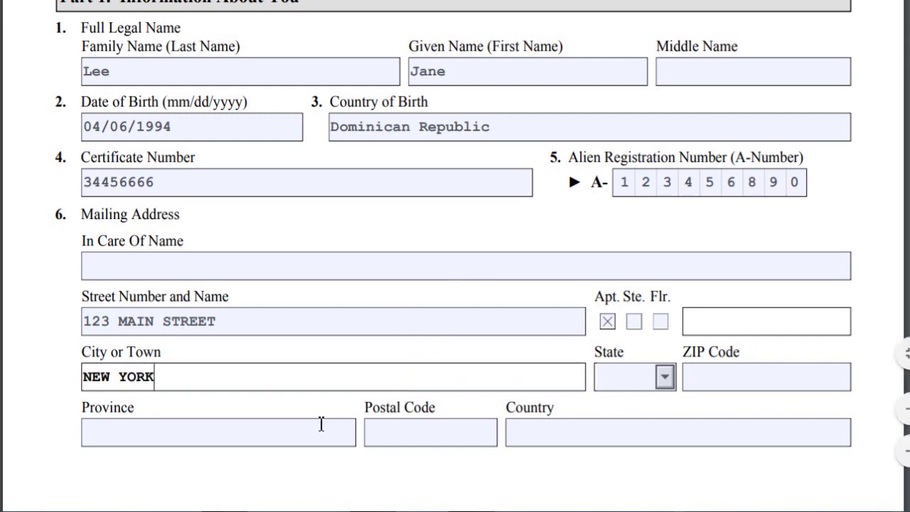
Choose the mailing address state from the dropdown and enter the ZIP code
{"action": "left_click", "coordinate": [624, 384]}
{"action": "left_click", "coordinate": [673, 380]}
{"action": "scroll", "coordinate": [644, 461], "scroll_direction": "down", "scroll_amount": 4}
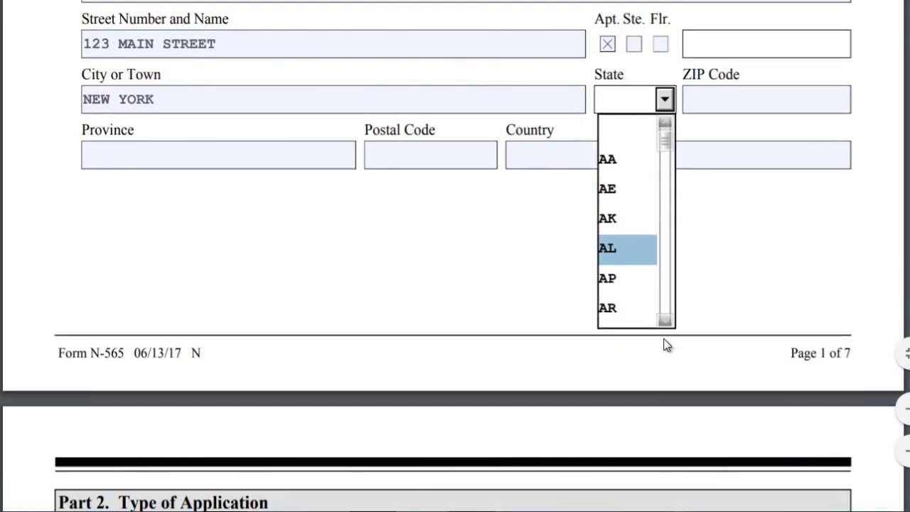
{"action": "left_click_drag", "start_coordinate": [668, 135], "coordinate": [677, 258]}
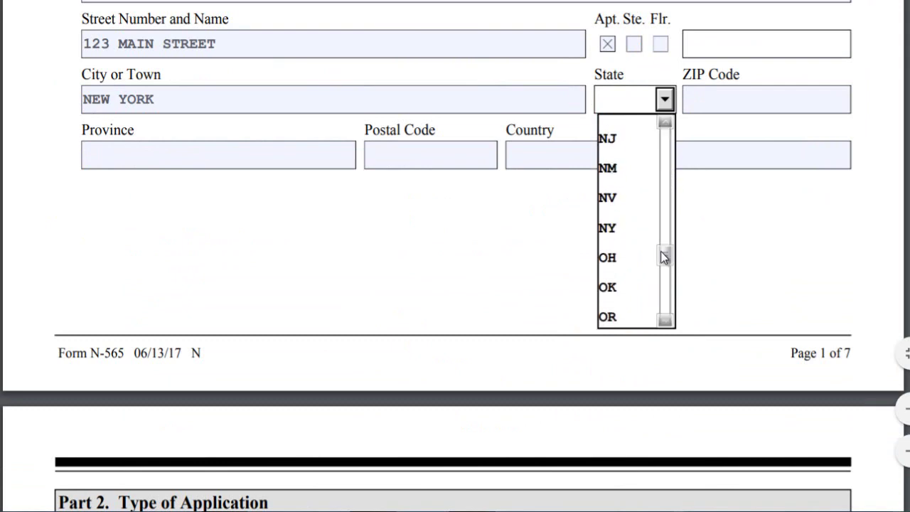
{"action": "left_click", "coordinate": [641, 231]}
{"action": "left_click", "coordinate": [717, 102]}
{"action": "type", "text": "10040"}
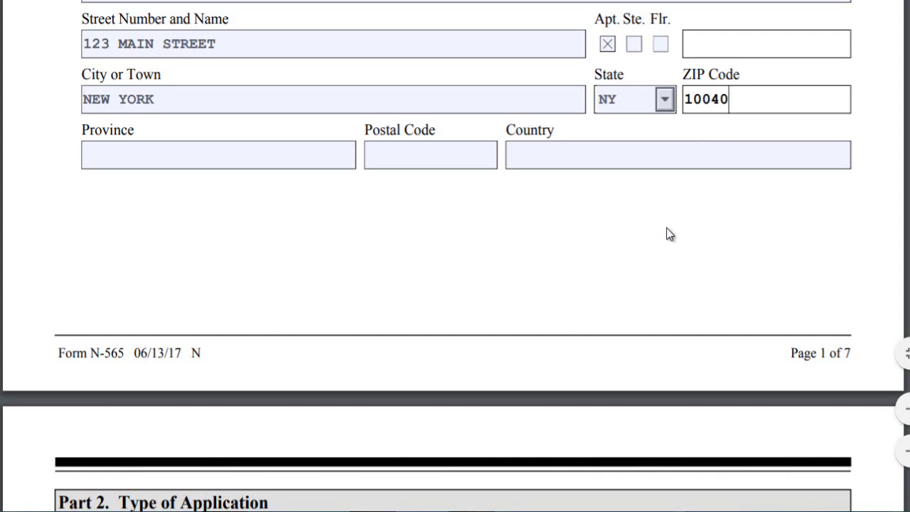
{"action": "scroll", "coordinate": [683, 177], "scroll_direction": "down", "scroll_amount": 3}
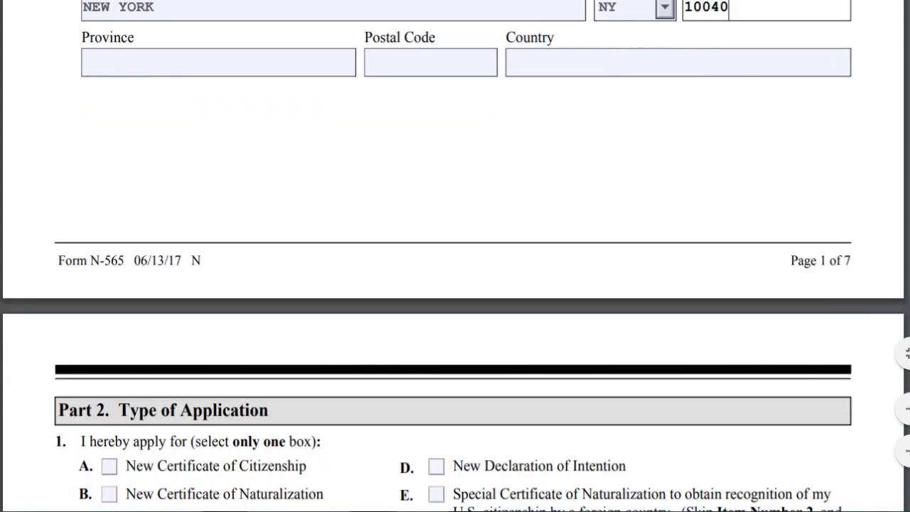
In Part 2, select item 1.B to apply for a new Certificate of Naturalization
{"action": "scroll", "coordinate": [894, 356], "scroll_direction": "down", "scroll_amount": 3}
{"action": "scroll", "coordinate": [893, 356], "scroll_direction": "down", "scroll_amount": 6}
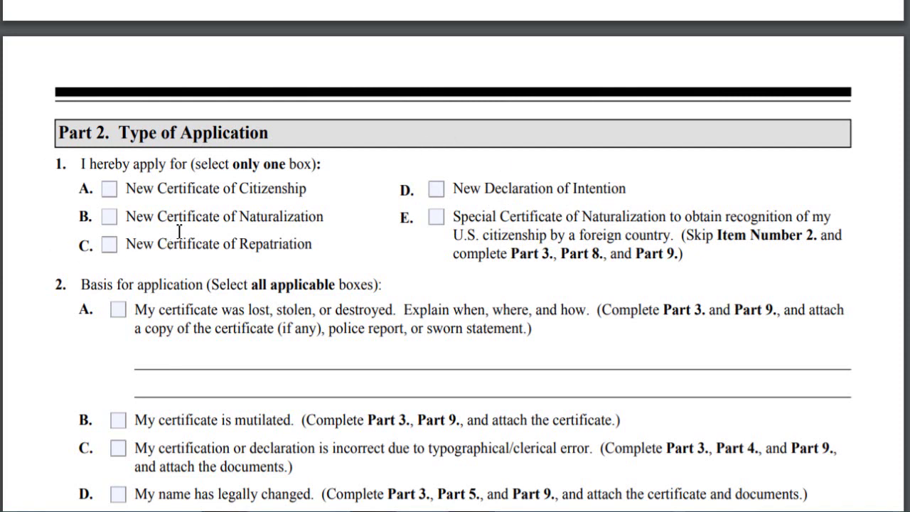
{"action": "left_click", "coordinate": [110, 217]}
Mark item 2.A, certificate lost, stolen, or destroyed, and scroll to Part 3
{"action": "scroll", "coordinate": [164, 217], "scroll_direction": "down", "scroll_amount": 3}
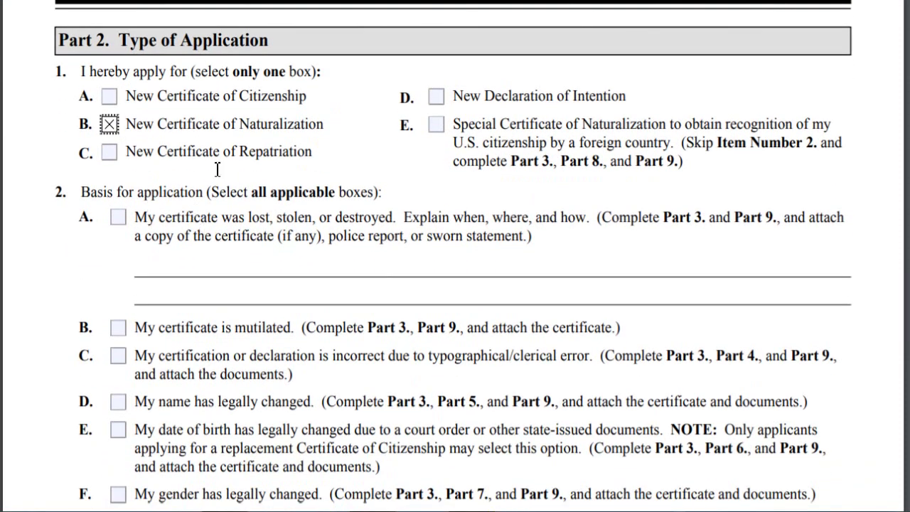
{"action": "scroll", "coordinate": [217, 174], "scroll_direction": "down", "scroll_amount": 3}
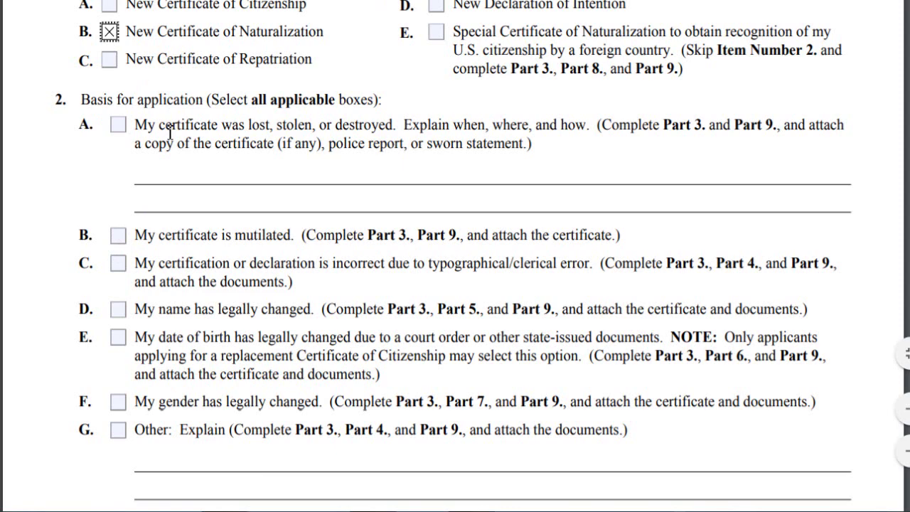
{"action": "left_click", "coordinate": [118, 126]}
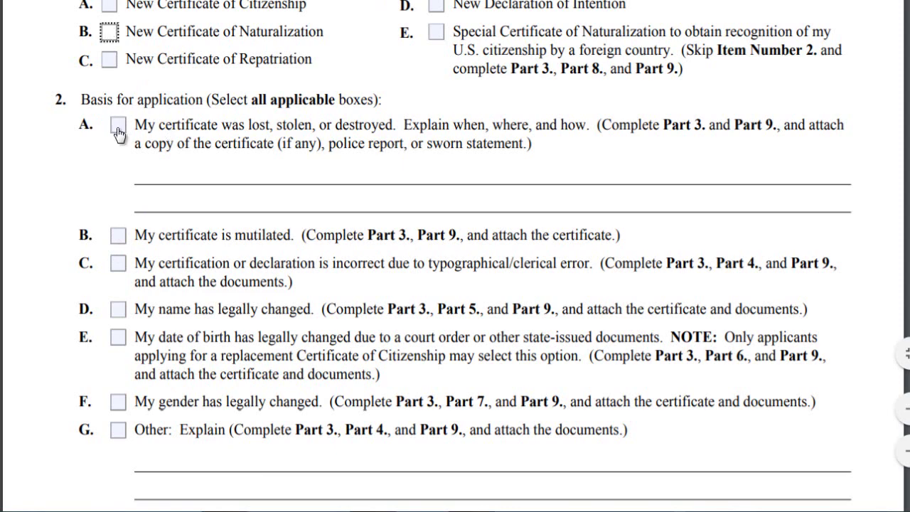
{"action": "scroll", "coordinate": [121, 114], "scroll_direction": "down", "scroll_amount": 5}
{"action": "scroll", "coordinate": [127, 97], "scroll_direction": "down", "scroll_amount": 2}
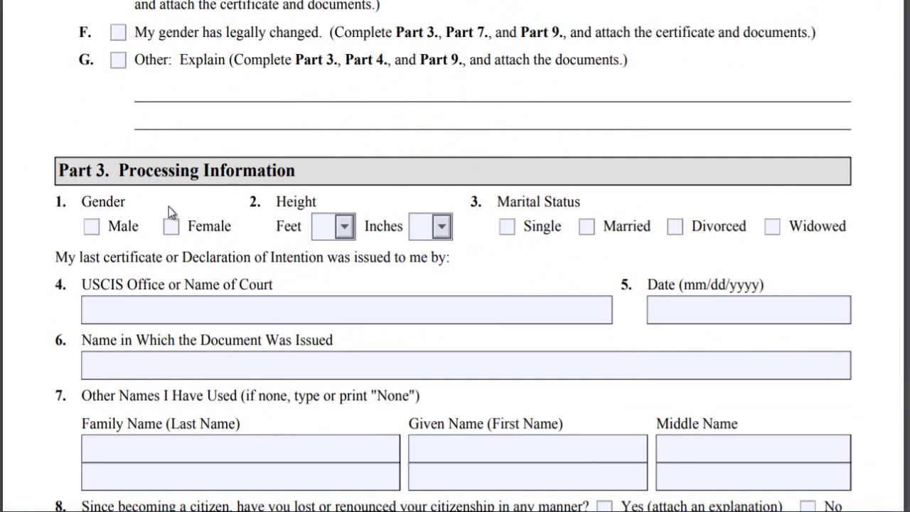
Check Female, set height to 5 feet 2 inches, and check Married
{"action": "left_click", "coordinate": [171, 229]}
{"action": "left_click", "coordinate": [326, 235]}
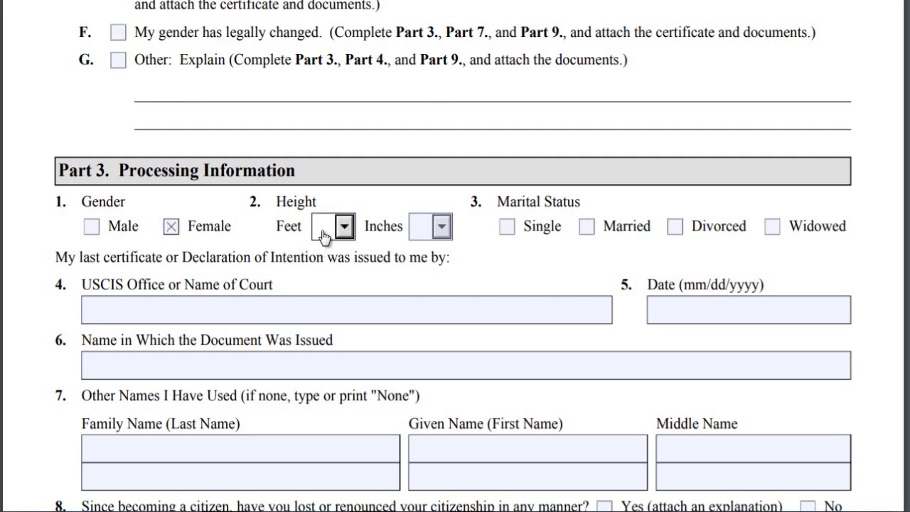
{"action": "left_click", "coordinate": [341, 228]}
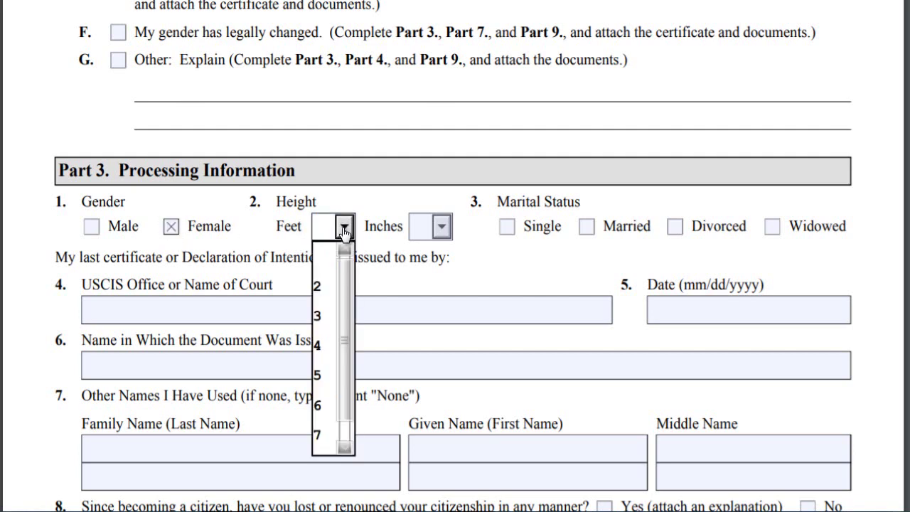
{"action": "left_click", "coordinate": [324, 377]}
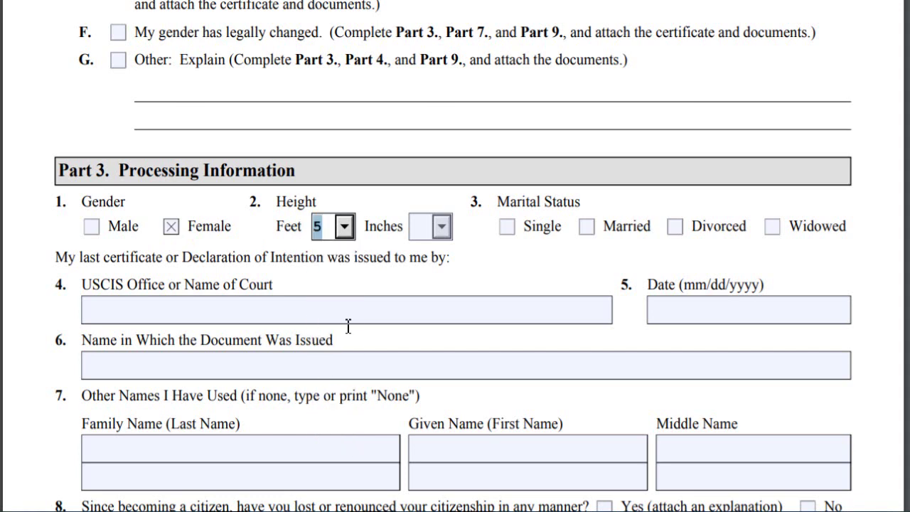
{"action": "left_click", "coordinate": [442, 227]}
{"action": "left_click", "coordinate": [425, 346]}
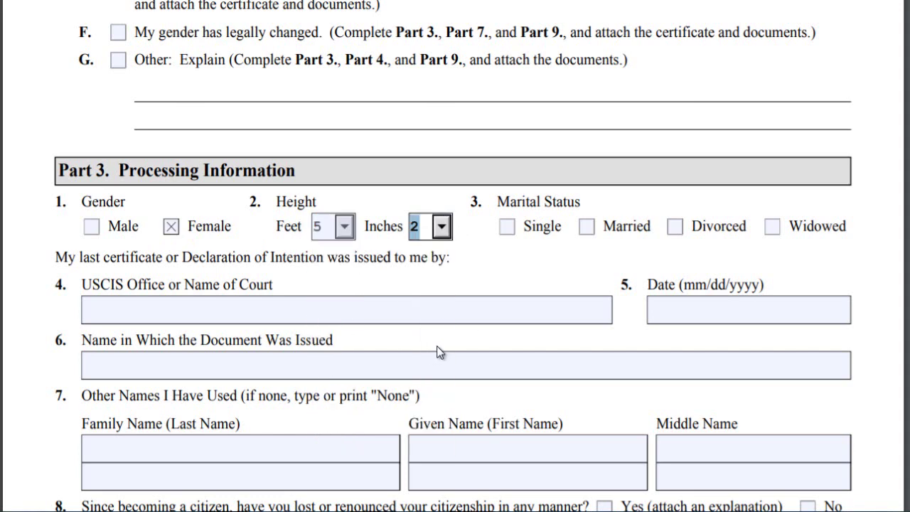
{"action": "left_click", "coordinate": [587, 229]}
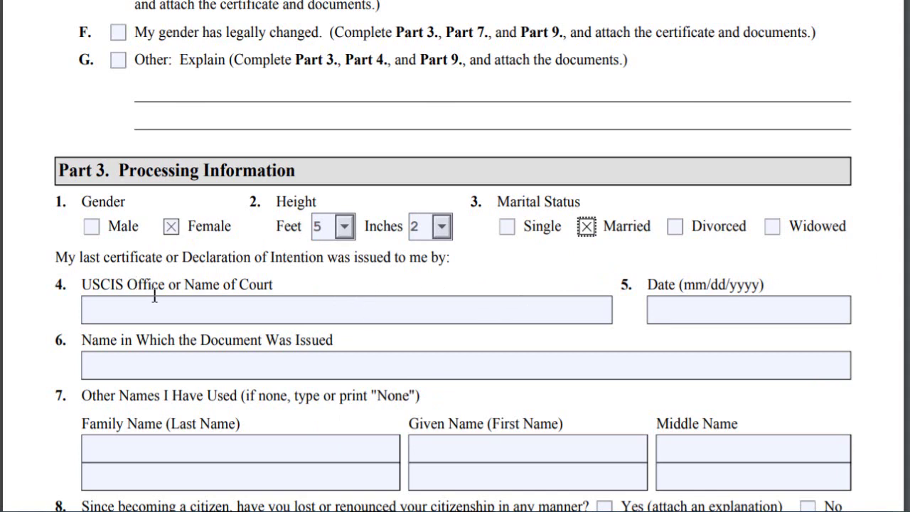
{"action": "left_click", "coordinate": [201, 318]}
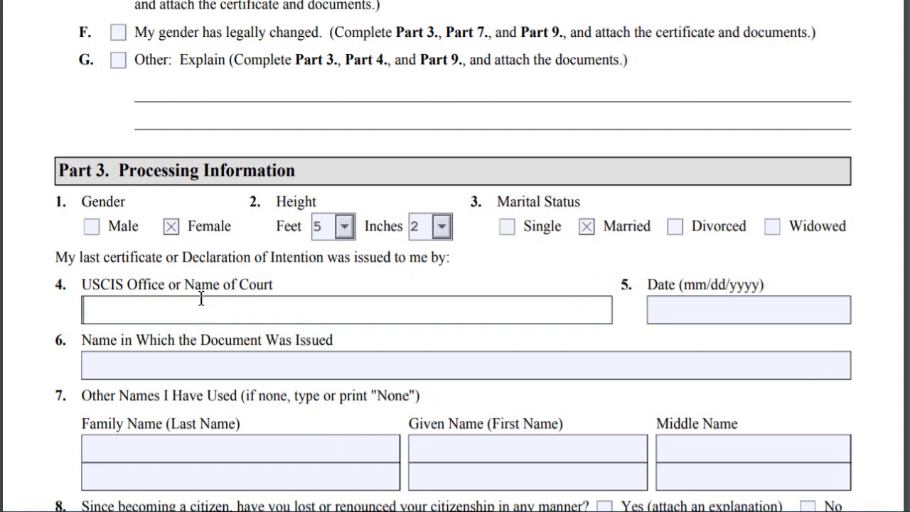
Enter USCIS DISTRICT OFFICE as the issuing office and 11/15/2019 as the certificate date
{"action": "scroll", "coordinate": [227, 370], "scroll_direction": "down", "scroll_amount": 2}
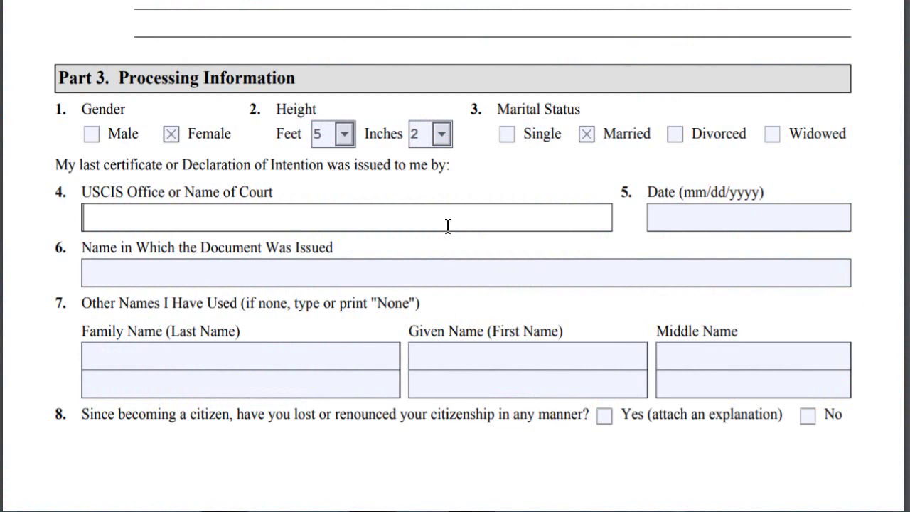
{"action": "type", "text": "US"}
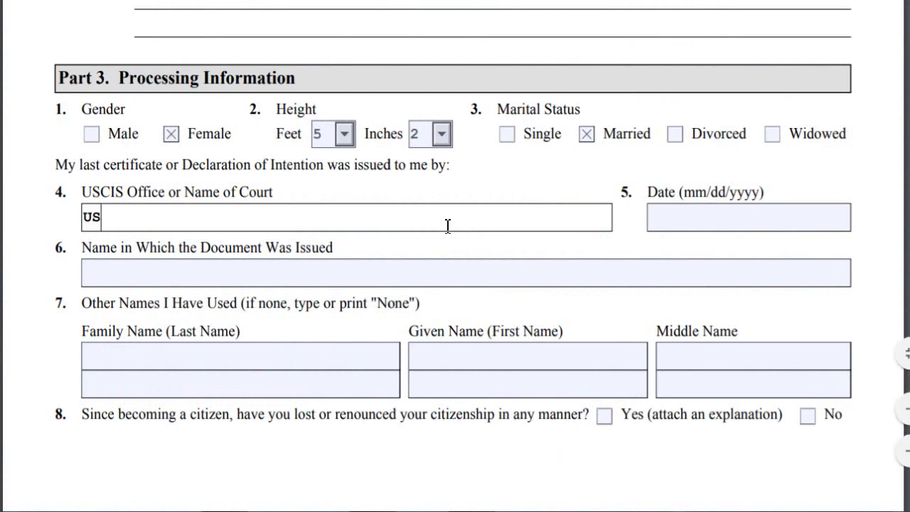
{"action": "type", "text": "CIS DISTRI"}
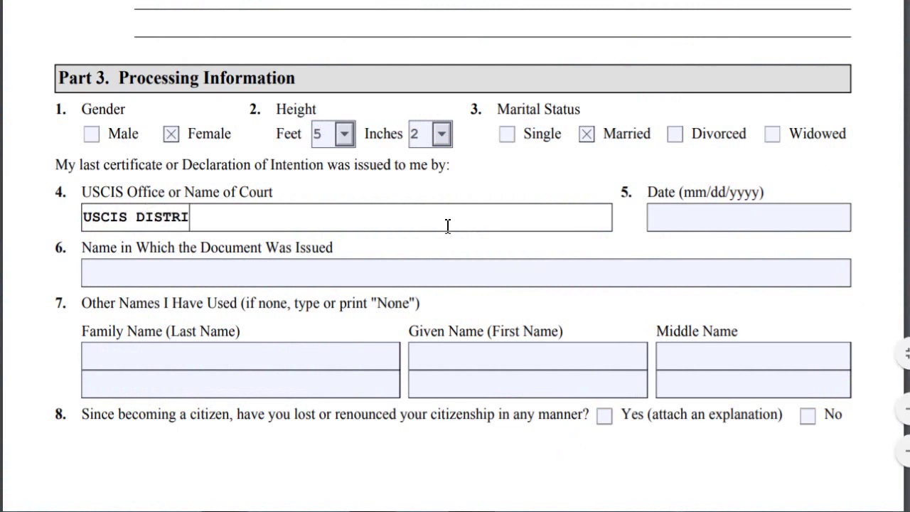
{"action": "type", "text": "CT OFFICE"}
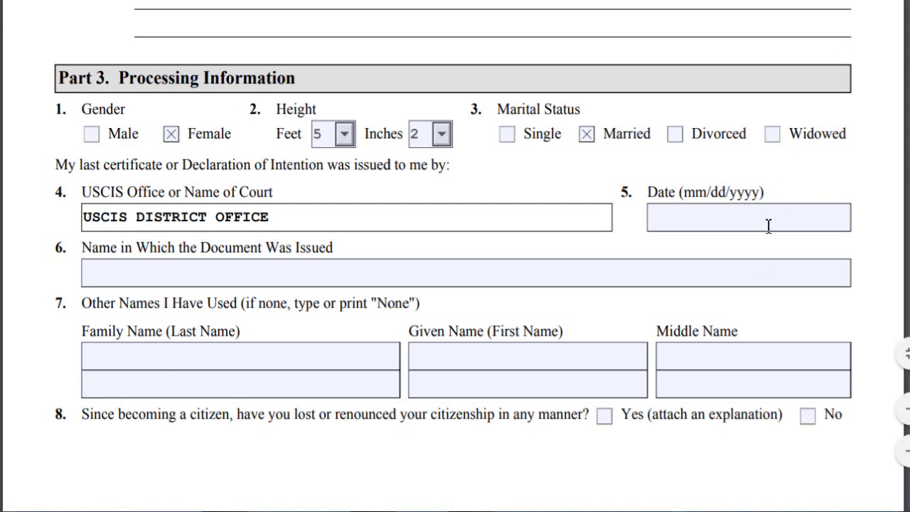
{"action": "left_click", "coordinate": [811, 218]}
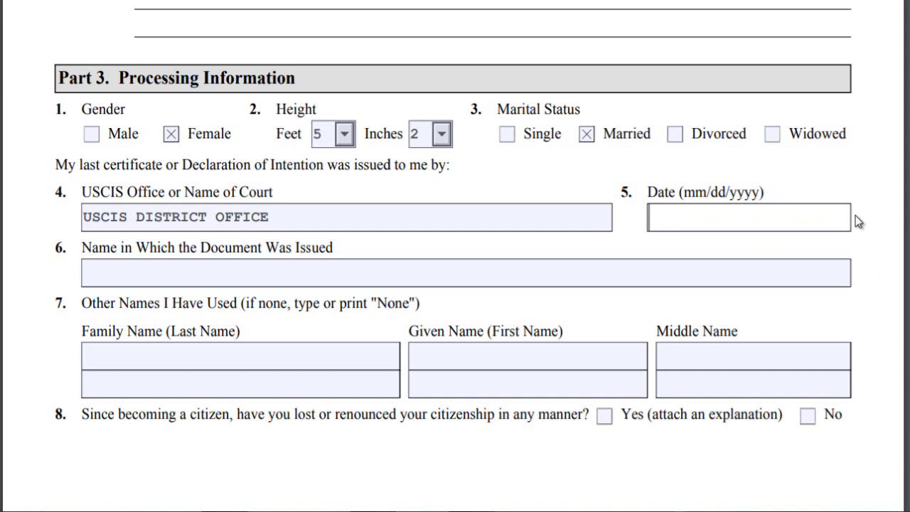
{"action": "type", "text": "11/15/"}
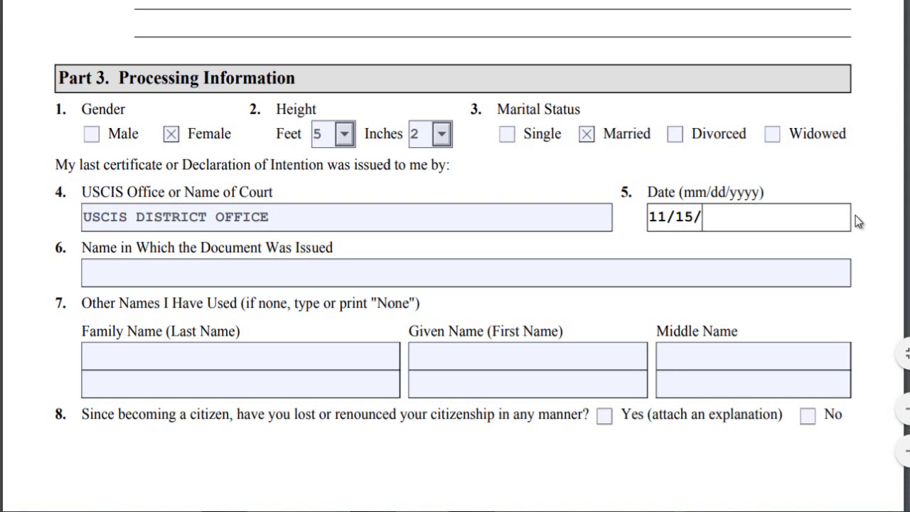
{"action": "type", "text": "2019"}
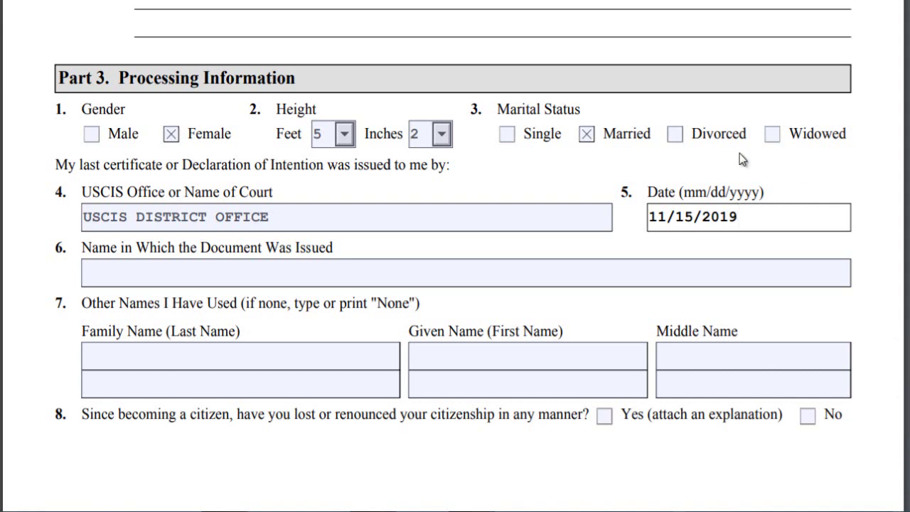
{"action": "left_click", "coordinate": [158, 273]}
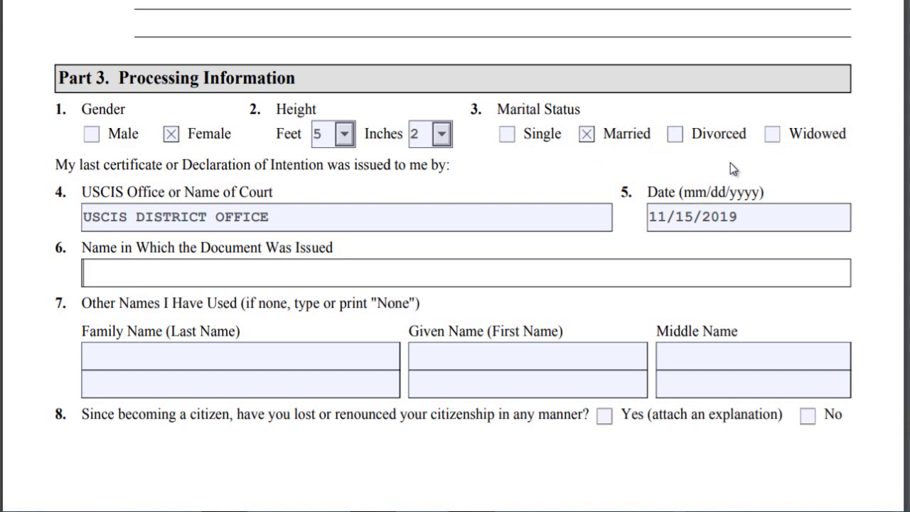
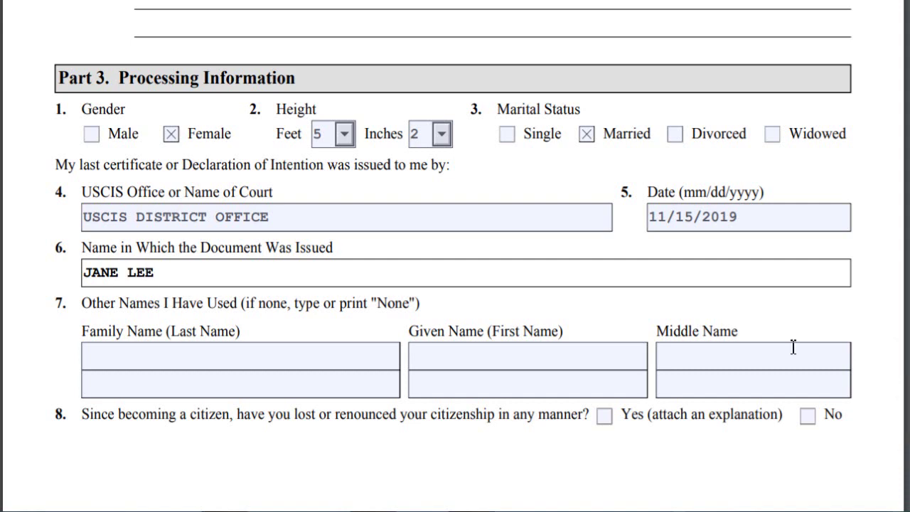
Enter the issued-in name in item 6 and another family and given name used in item 7
{"action": "left_click", "coordinate": [358, 356]}
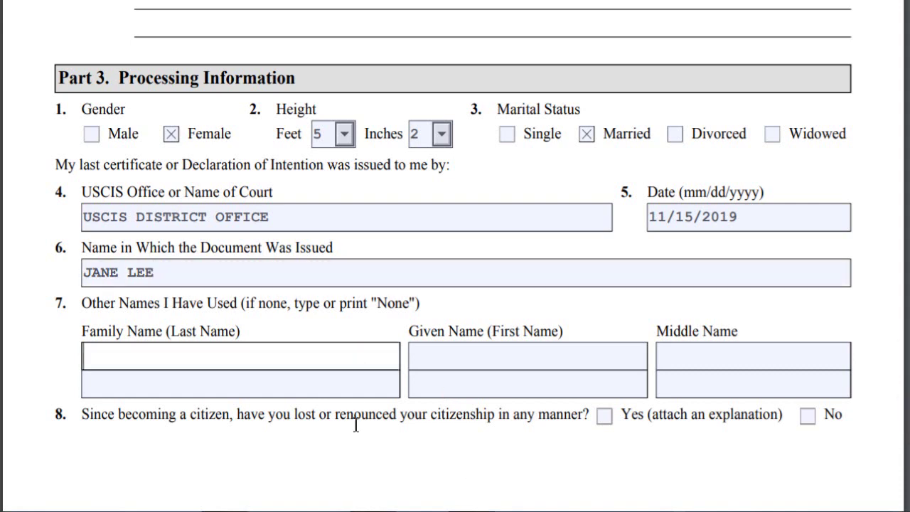
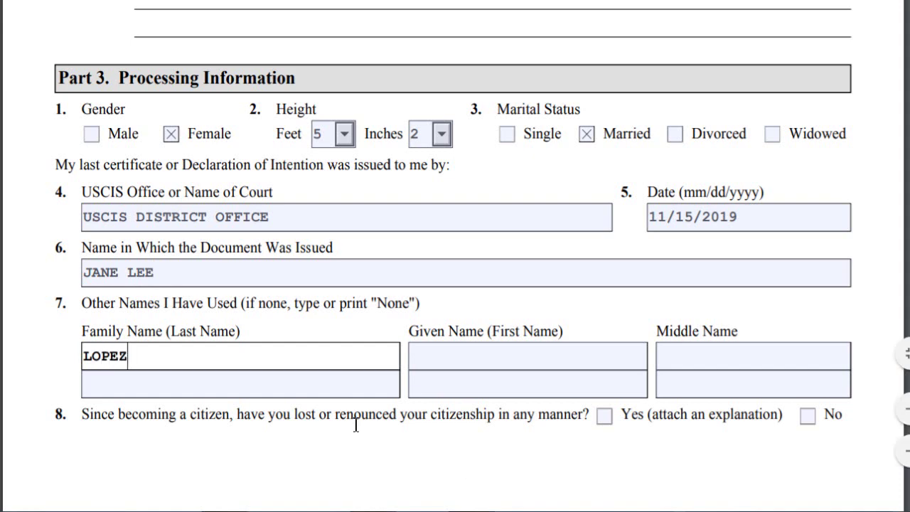
{"action": "key", "text": "Tab"}
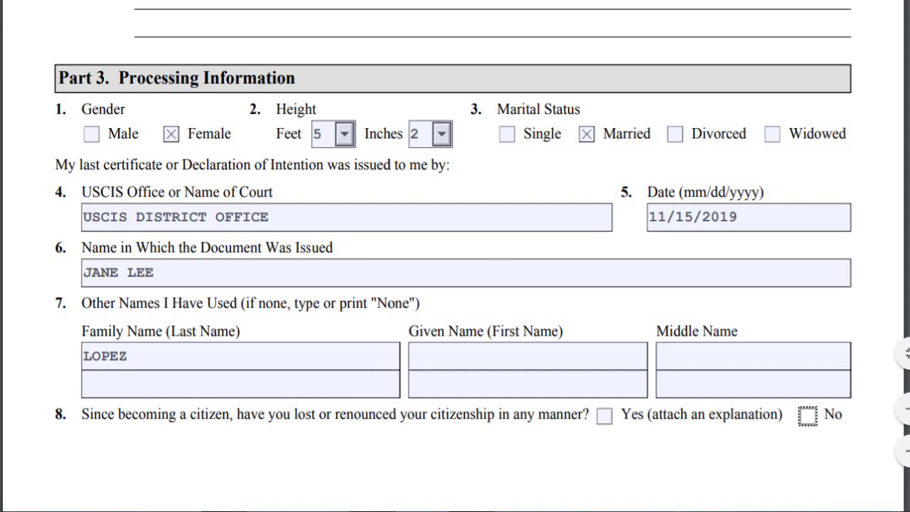
{"action": "left_click", "coordinate": [417, 356]}
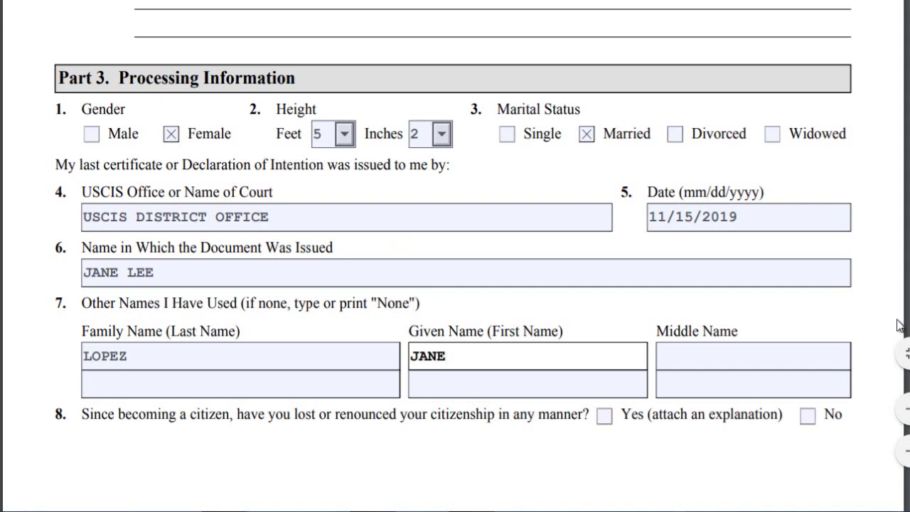
{"action": "scroll", "coordinate": [841, 307], "scroll_direction": "down", "scroll_amount": 3}
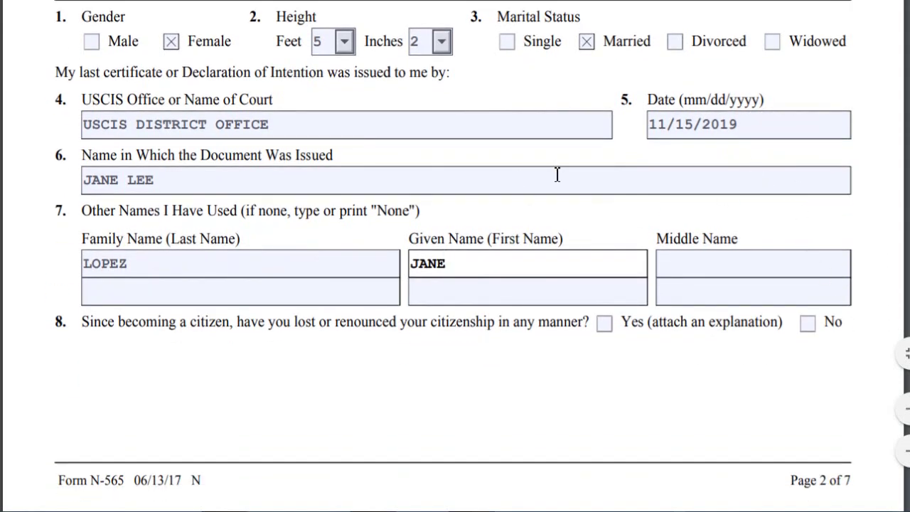
{"action": "scroll", "coordinate": [567, 192], "scroll_direction": "down", "scroll_amount": 3}
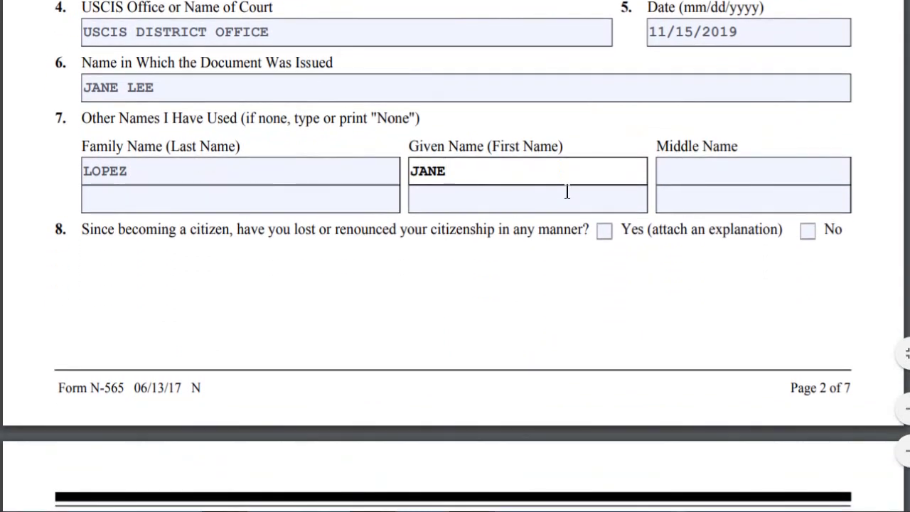